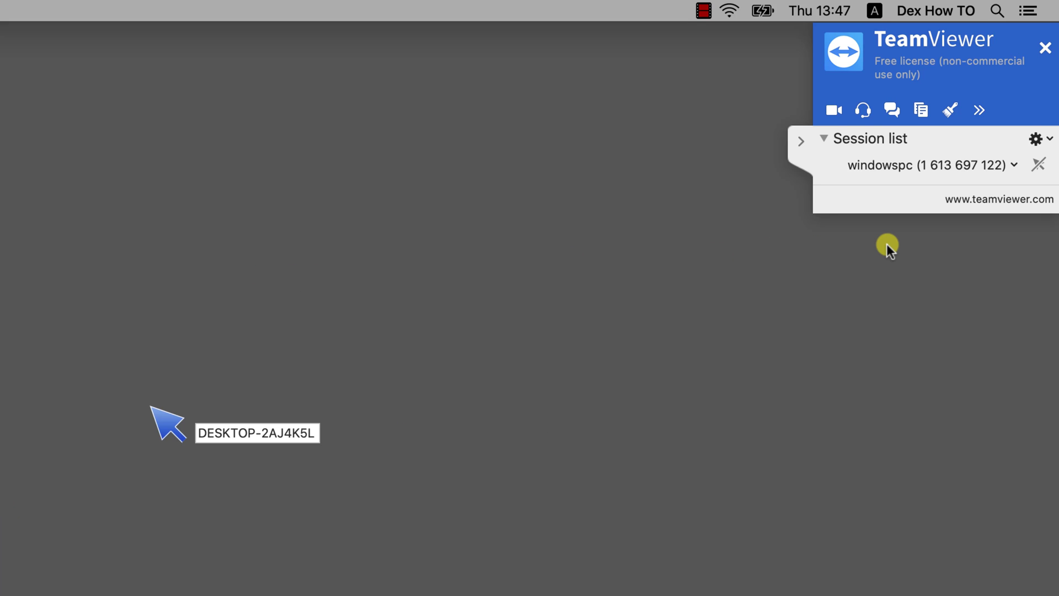
- Close the windowspc session from the Session list and dismiss the sponsored-session notice
click(1012, 166)
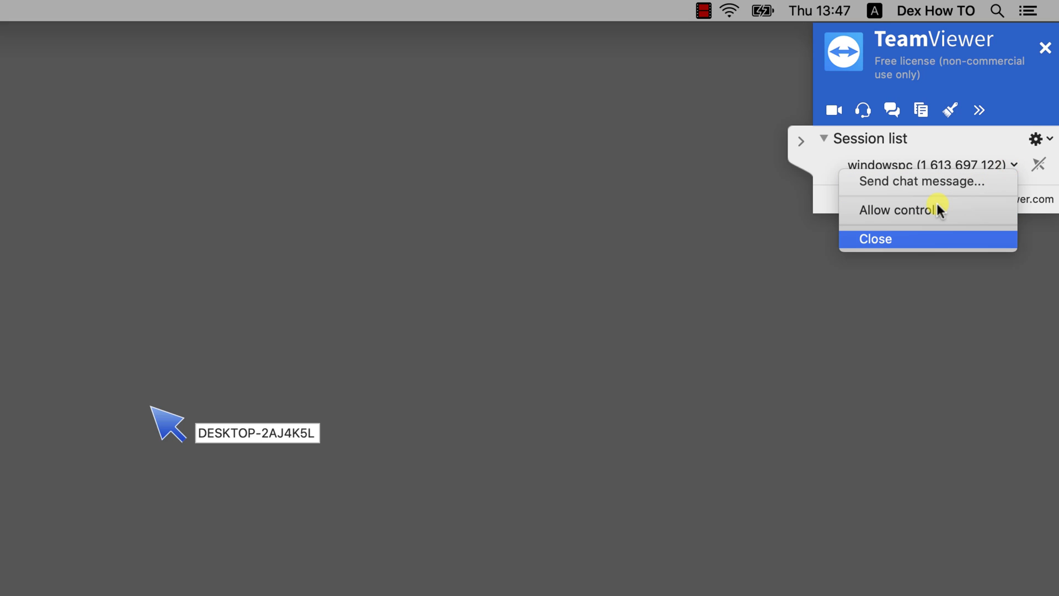
click(902, 239)
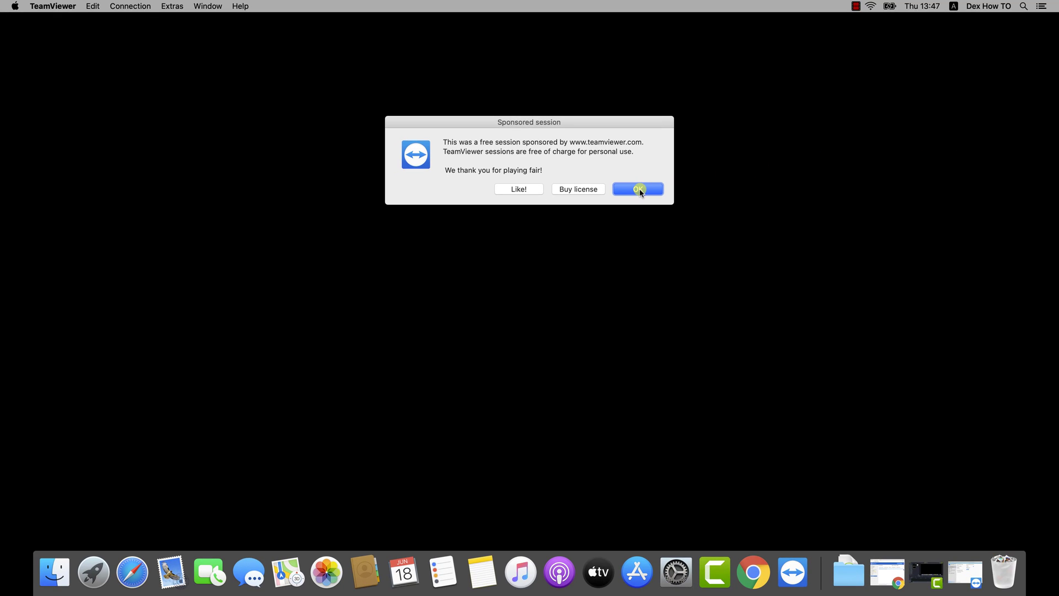
click(638, 190)
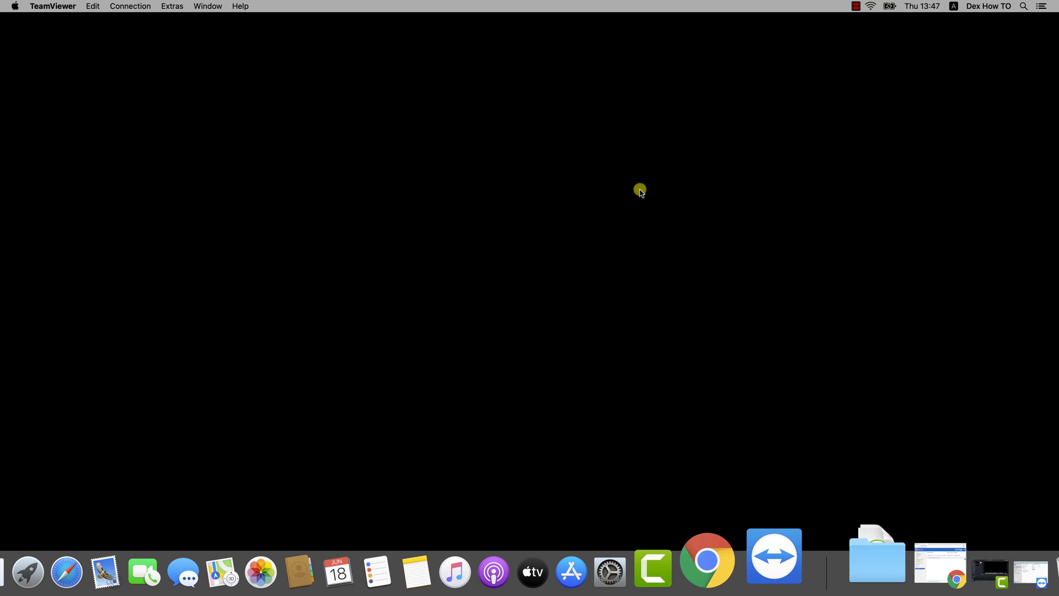
click(787, 559)
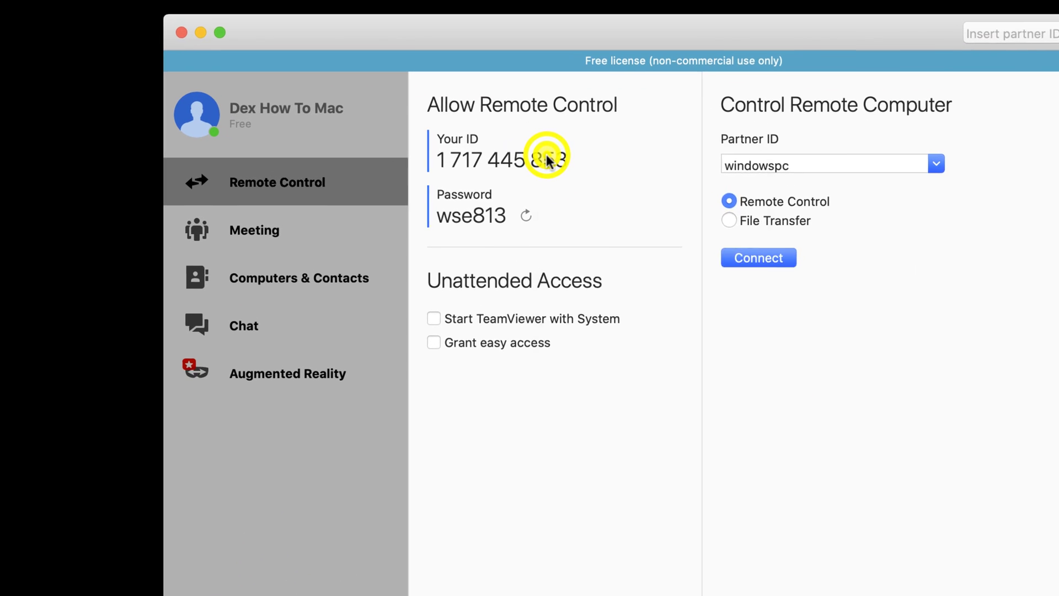
right_click(551, 160)
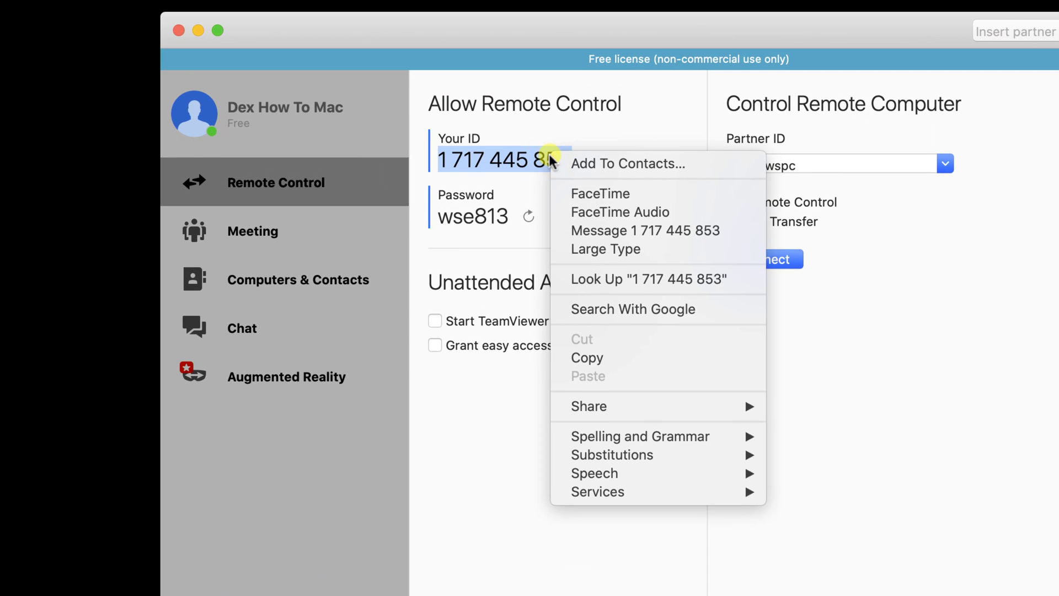
click(538, 159)
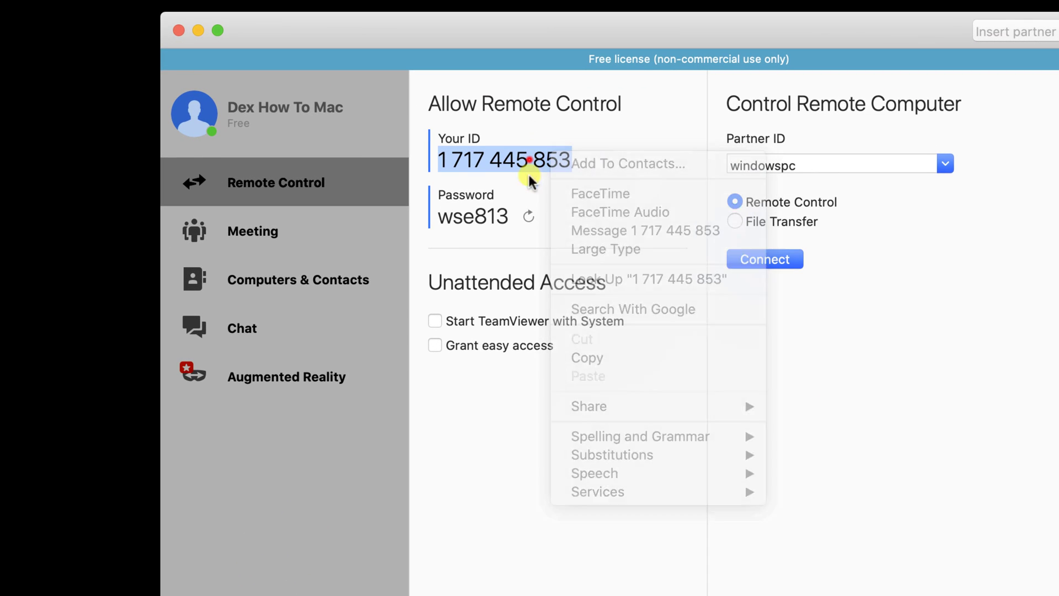
click(530, 216)
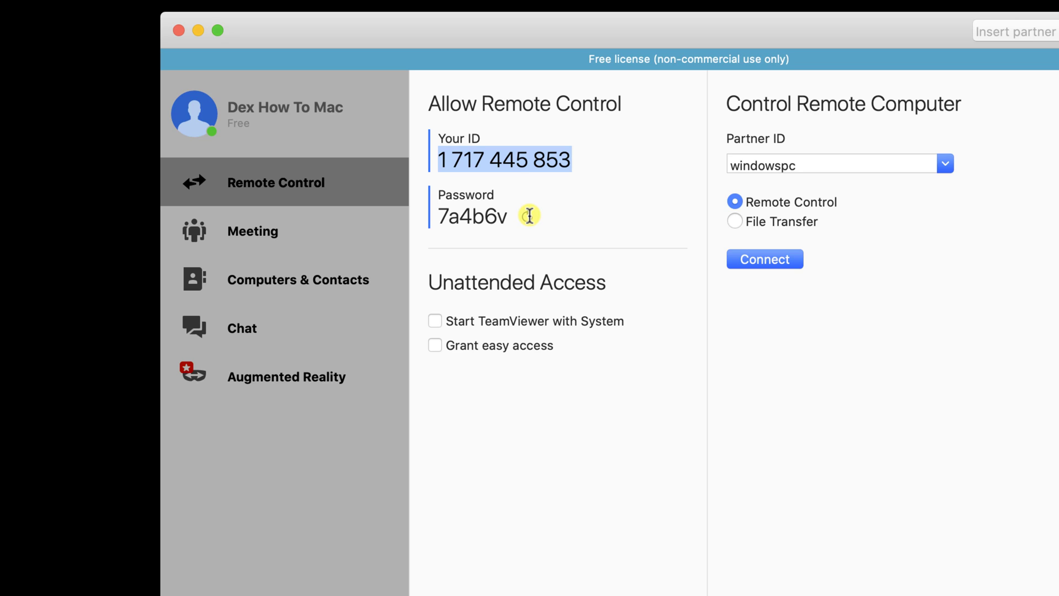